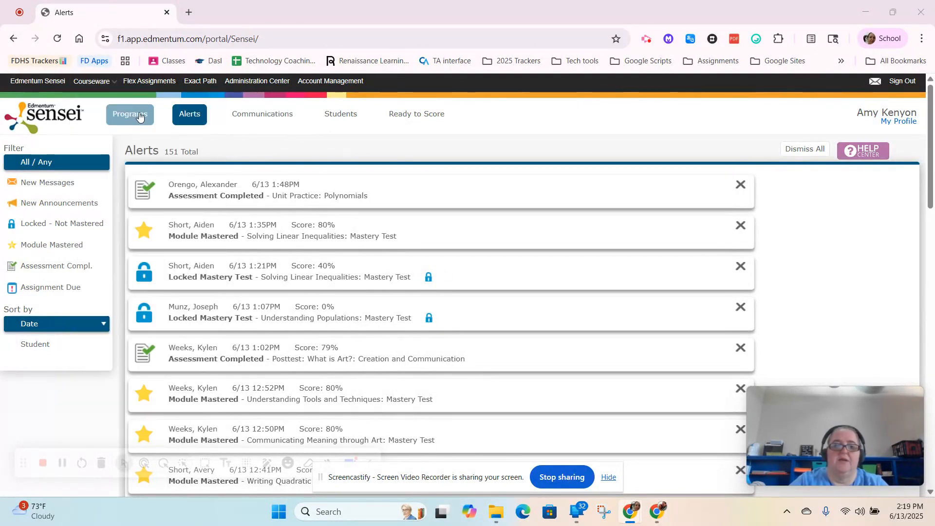
# Step: Open the Reports page of the Frederick Douglass High School - Main courseware program
pyautogui.moveTo(110, 83)
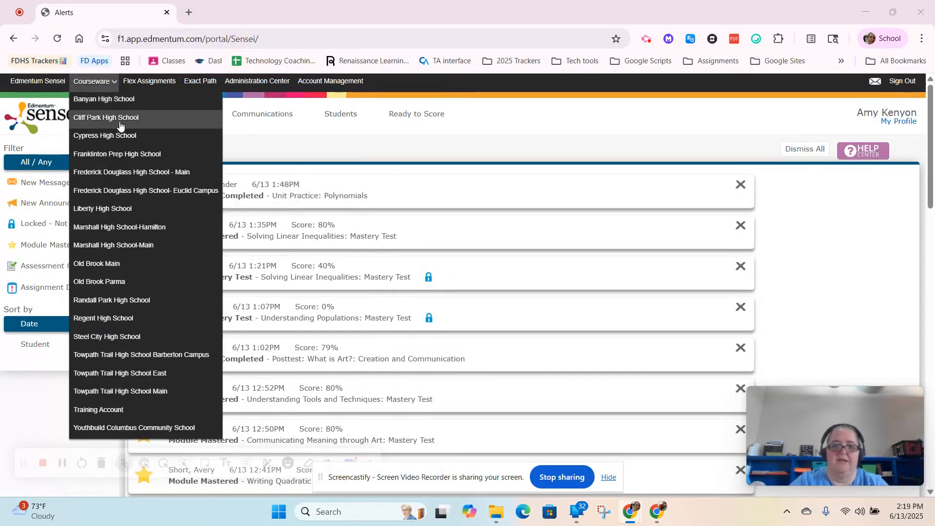
pyautogui.click(163, 180)
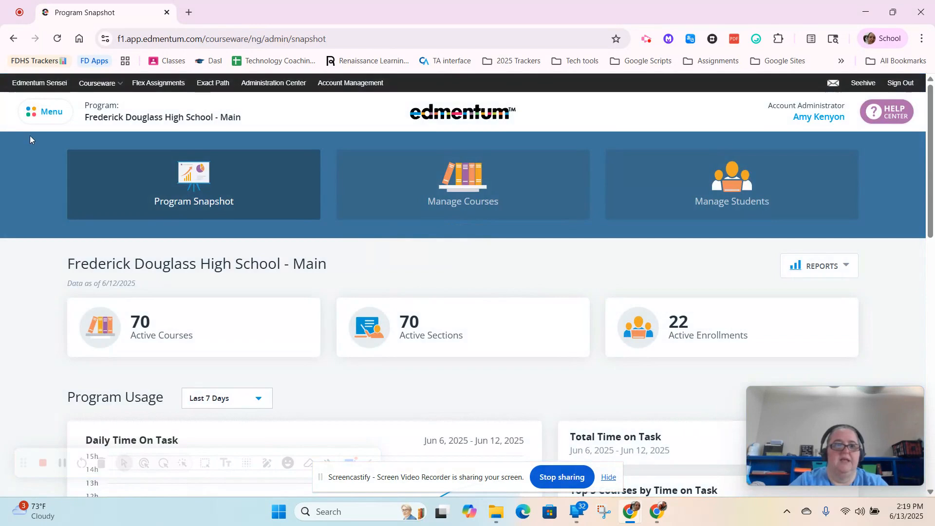
pyautogui.click(48, 114)
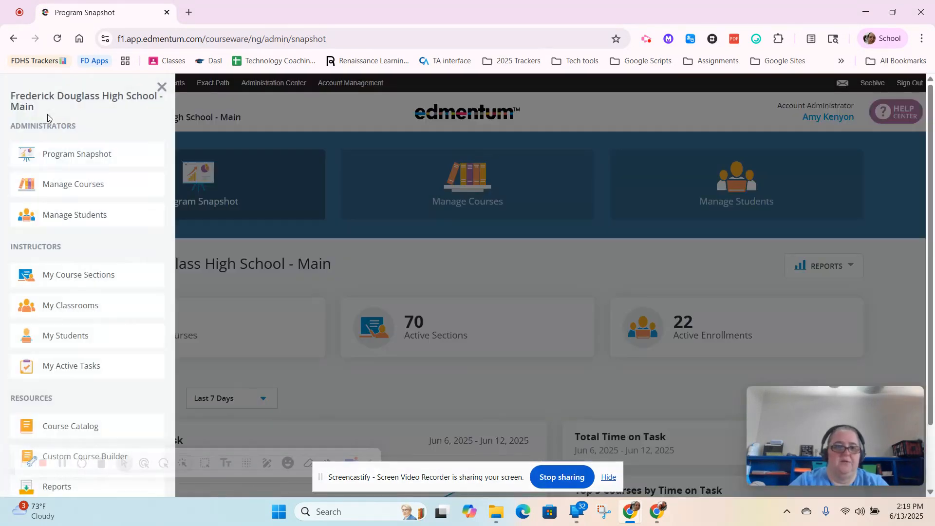
pyautogui.scroll(-2, 86, 306)
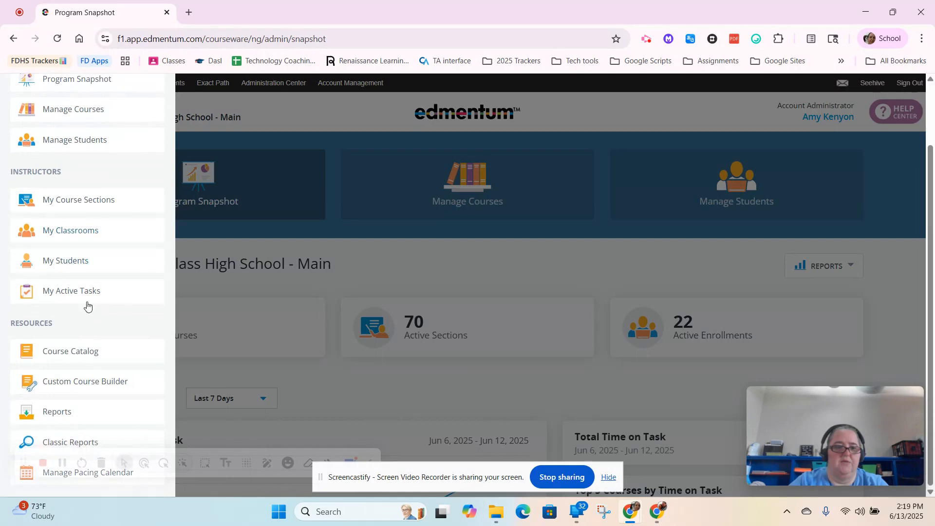
pyautogui.click(92, 420)
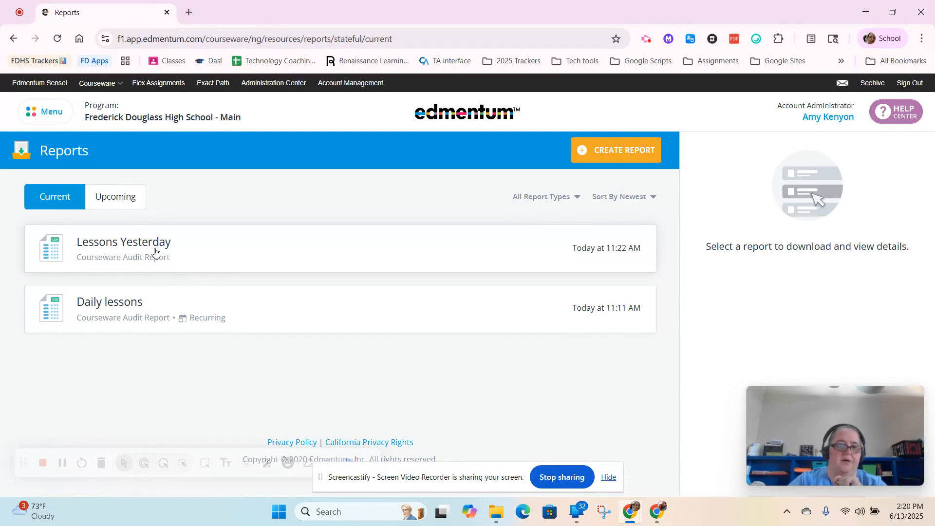
# Step: Create a new report named "Lessons Practice" of the Courseware Audit Report type and continue to its enrollments
pyautogui.click(608, 154)
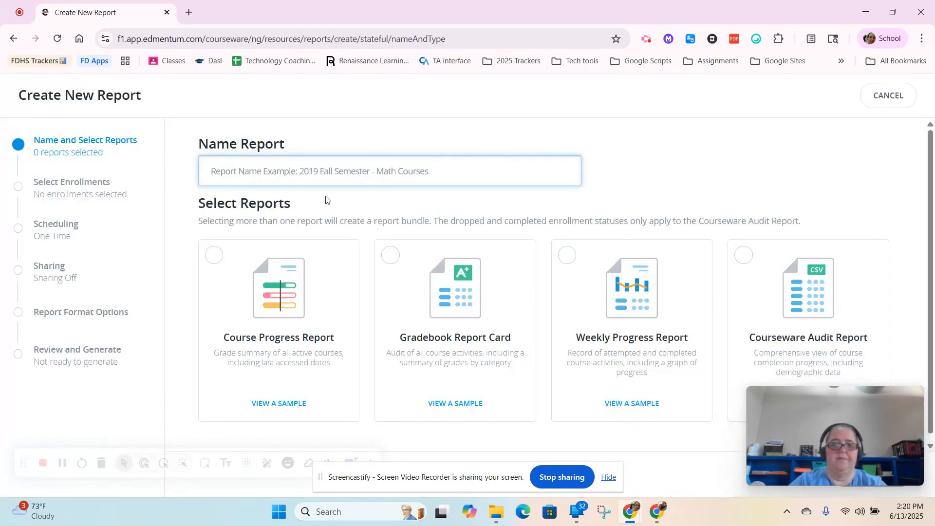
pyautogui.write('Lessons')
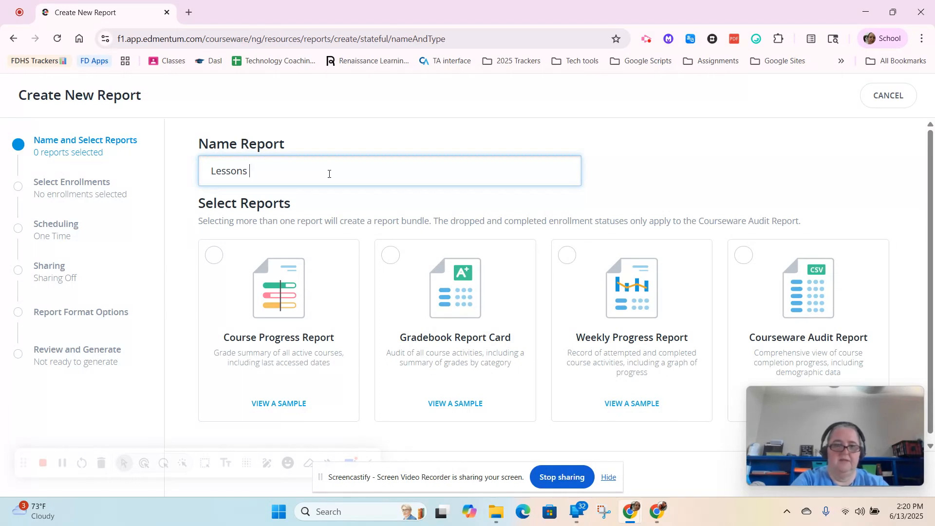
pyautogui.write('Practice')
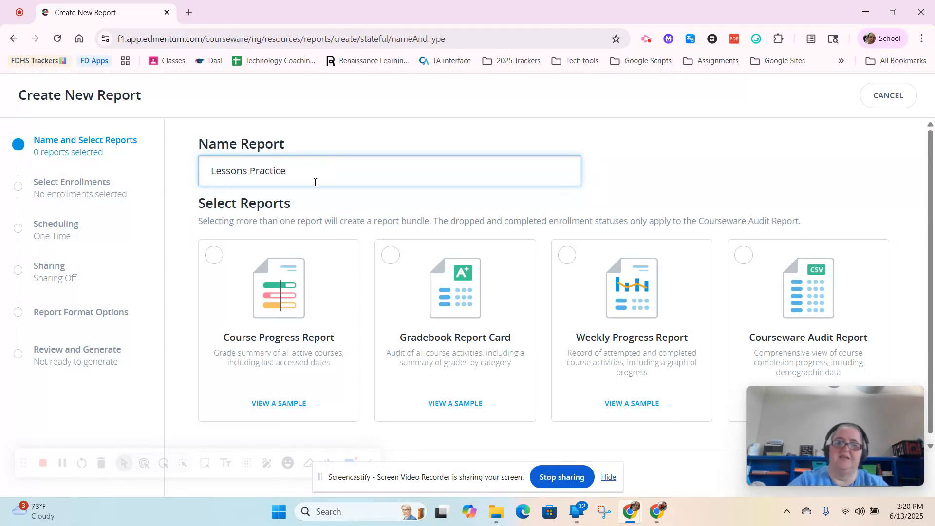
pyautogui.click(781, 260)
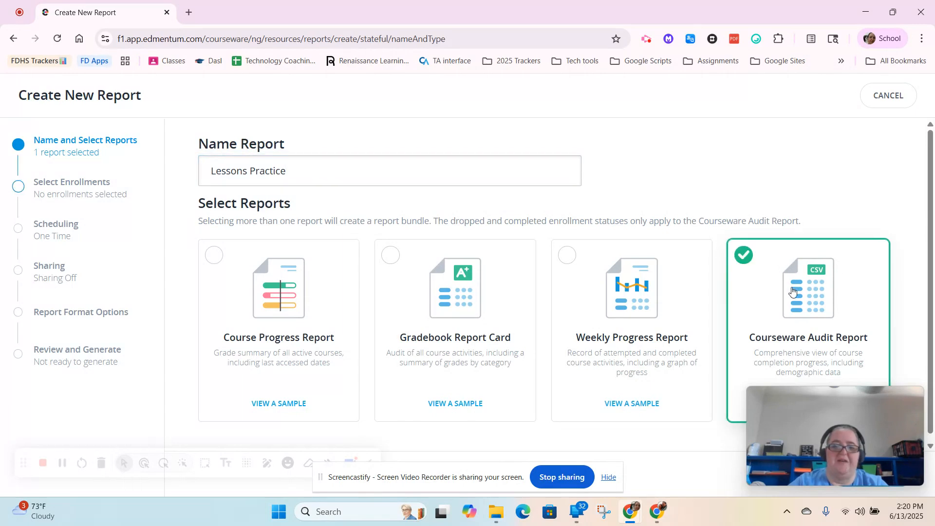
pyautogui.scroll(-1, 699, 367)
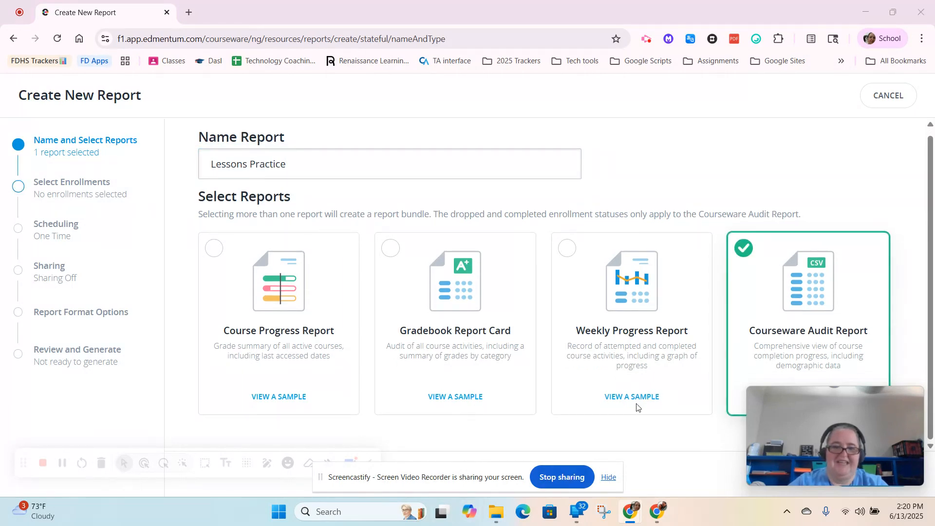
pyautogui.click(609, 477)
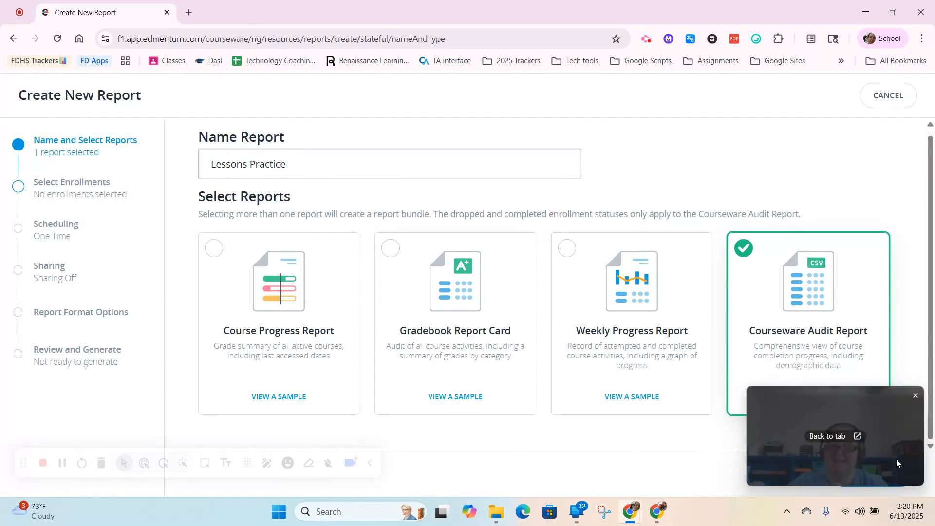
pyautogui.moveTo(864, 451); pyautogui.dragTo(831, 201)
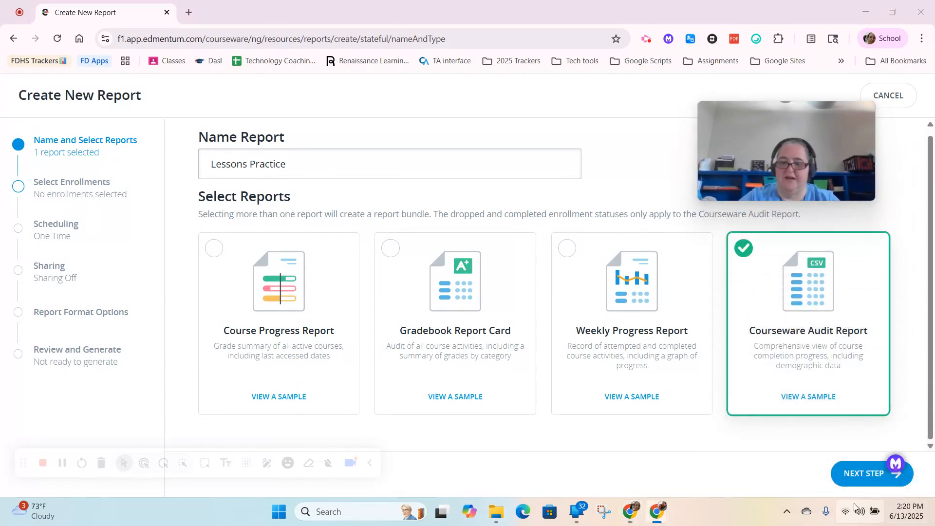
pyautogui.click(857, 481)
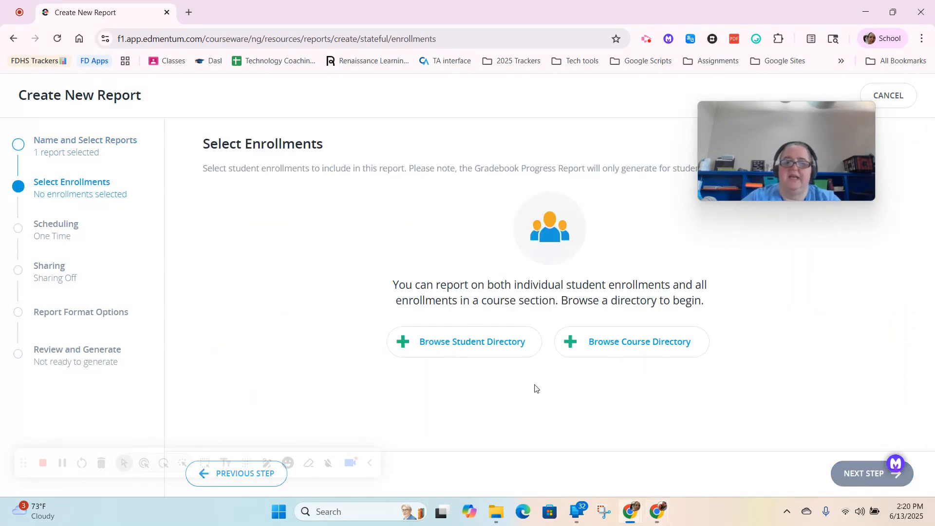
# Step: Add all course sections from the course directory to the report's enrollments
pyautogui.click(589, 346)
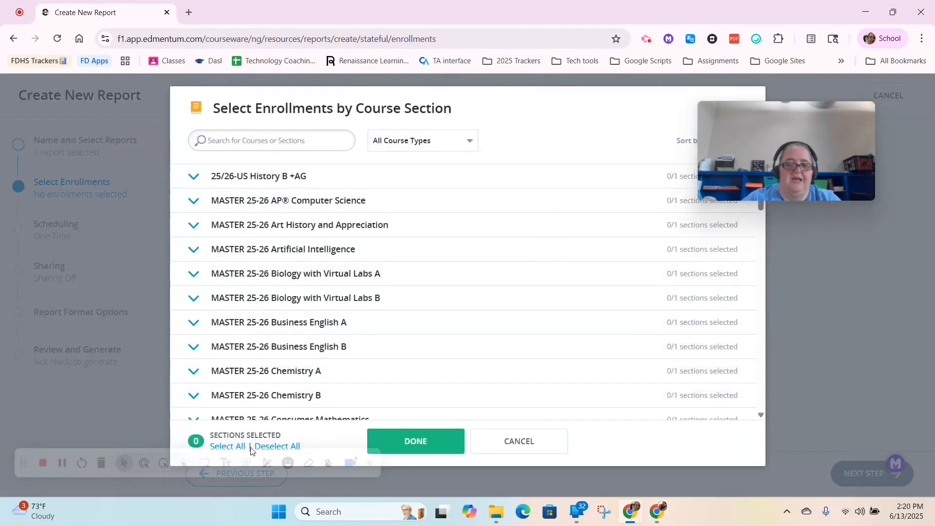
pyautogui.click(370, 462)
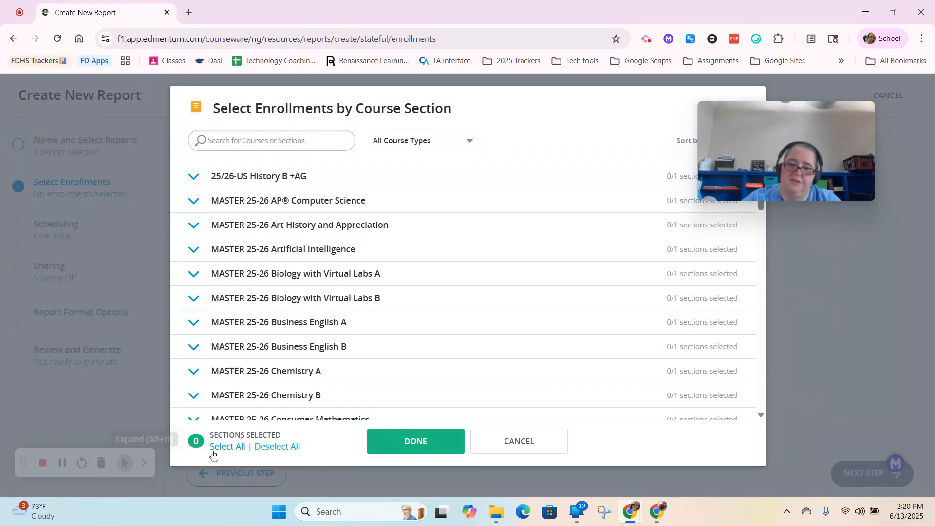
pyautogui.click(233, 447)
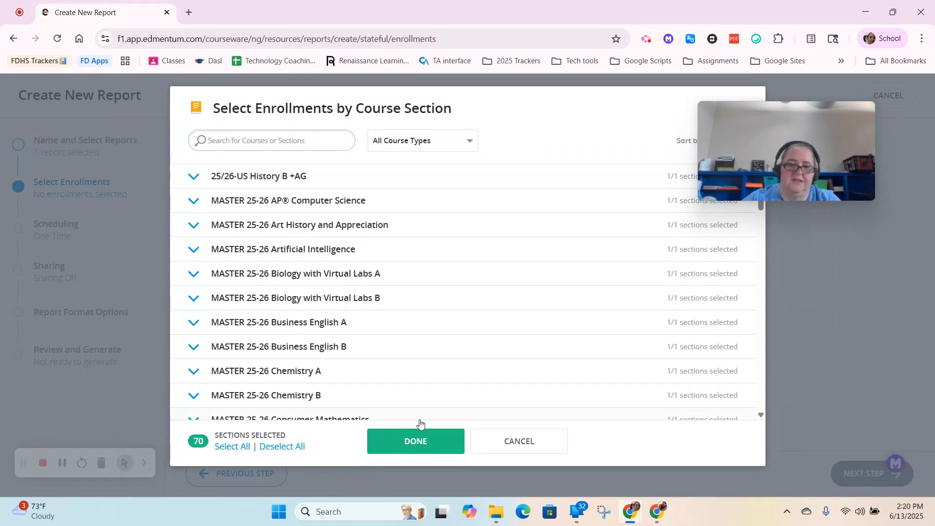
pyautogui.click(420, 442)
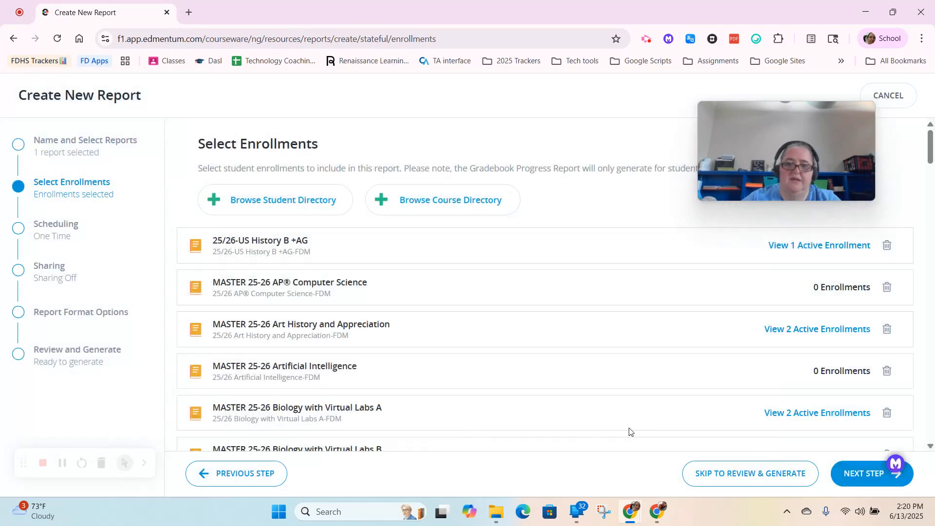
# Step: Keep the report's scheduling at One Time and its sharing at No Sharing, and proceed to the format options
pyautogui.click(851, 479)
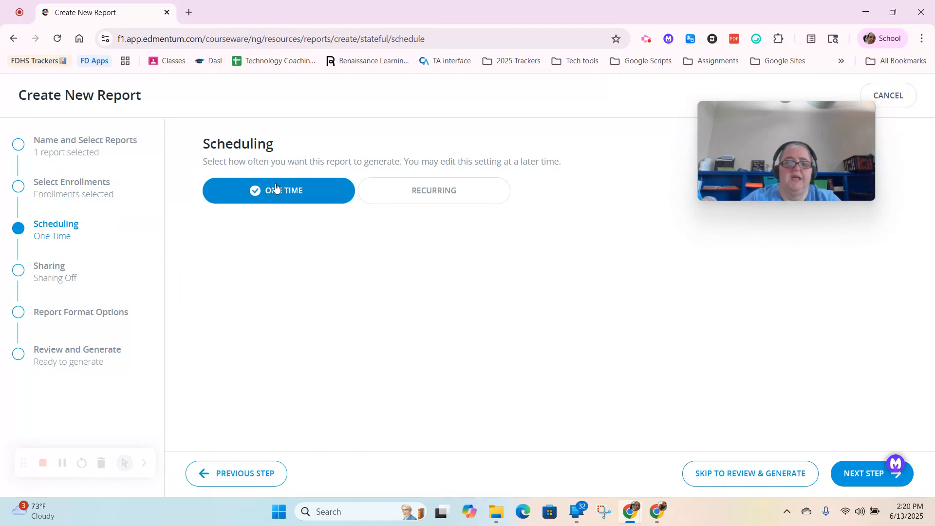
pyautogui.click(840, 479)
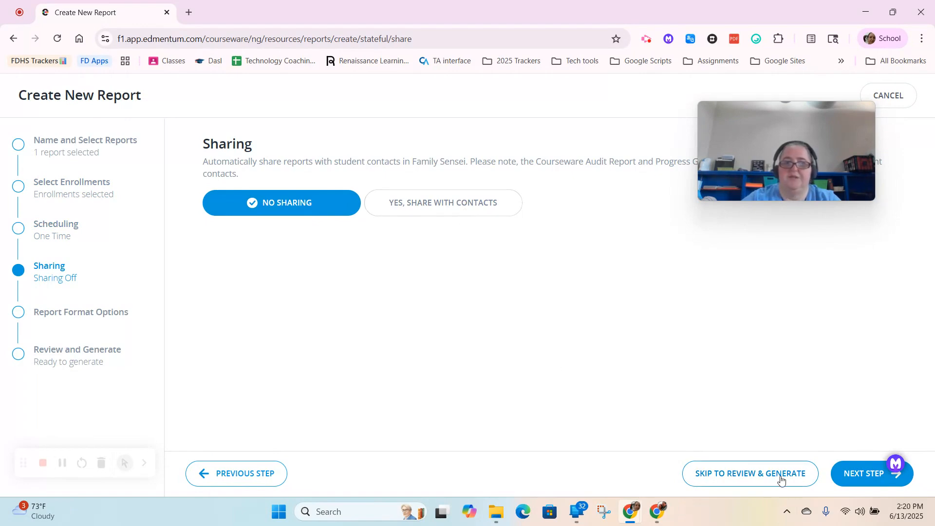
pyautogui.click(850, 479)
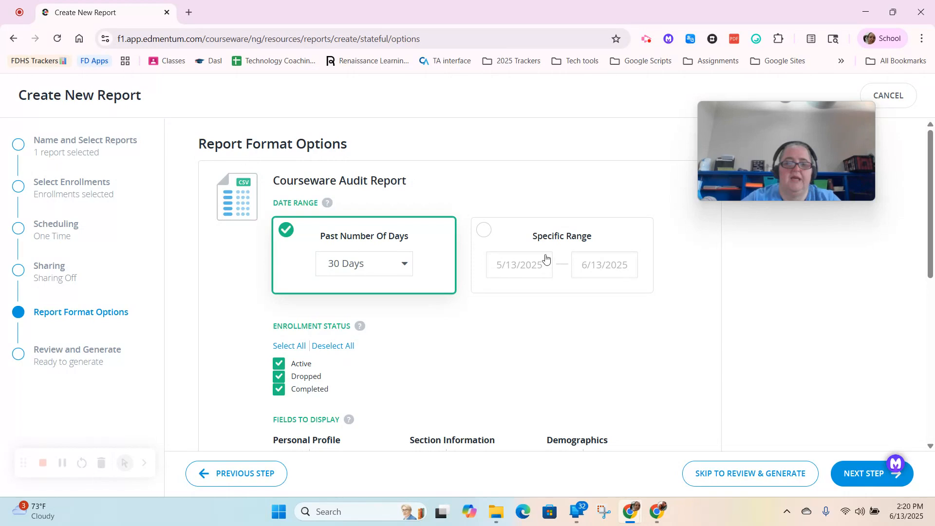
# Step: Switch the report's date range to a specific range and set its start date to 6/12/2025
pyautogui.click(487, 237)
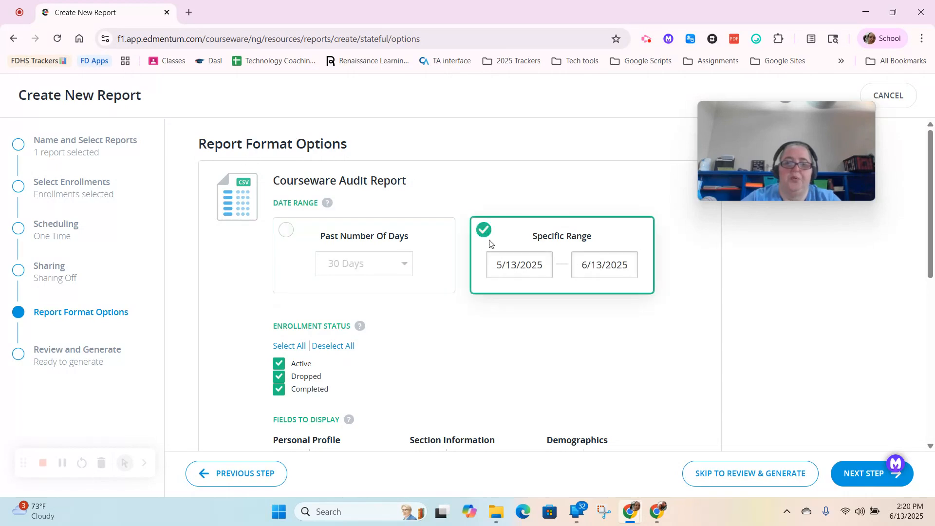
pyautogui.click(517, 263)
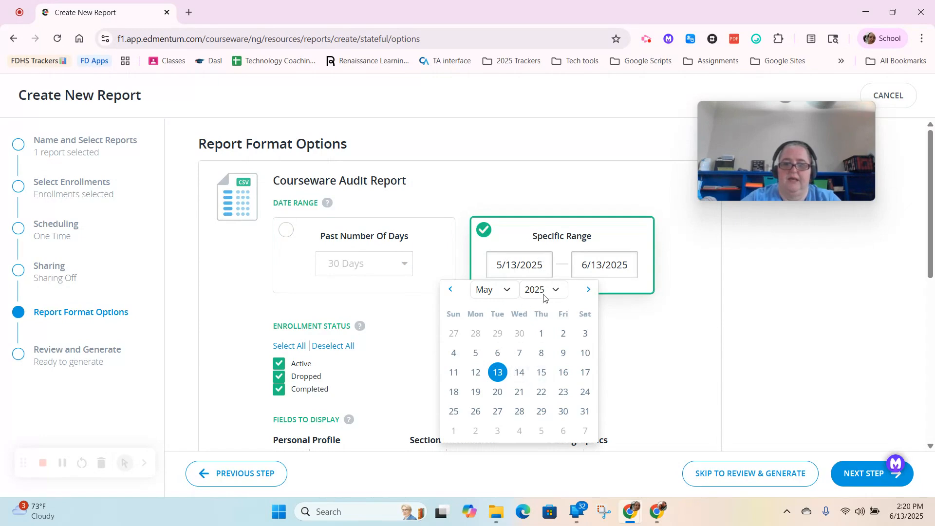
pyautogui.click(511, 292)
pyautogui.click(490, 179)
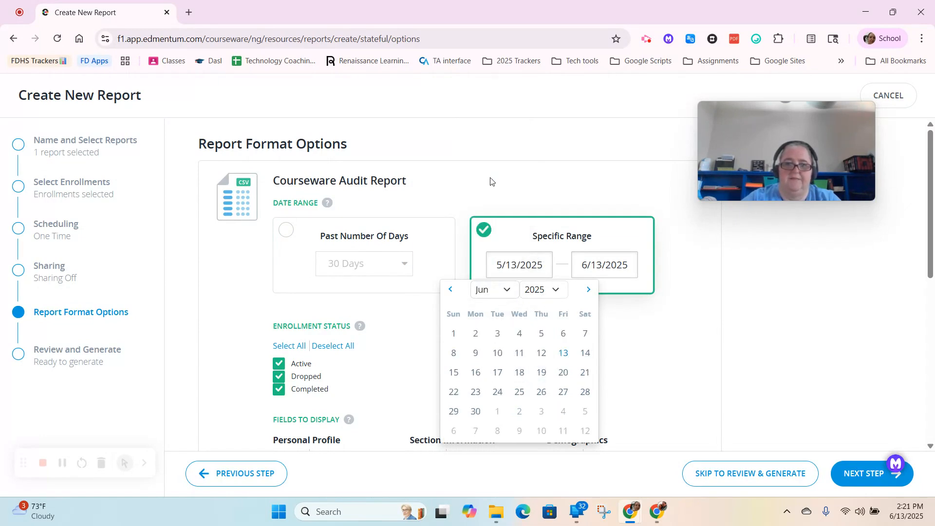
pyautogui.click(542, 354)
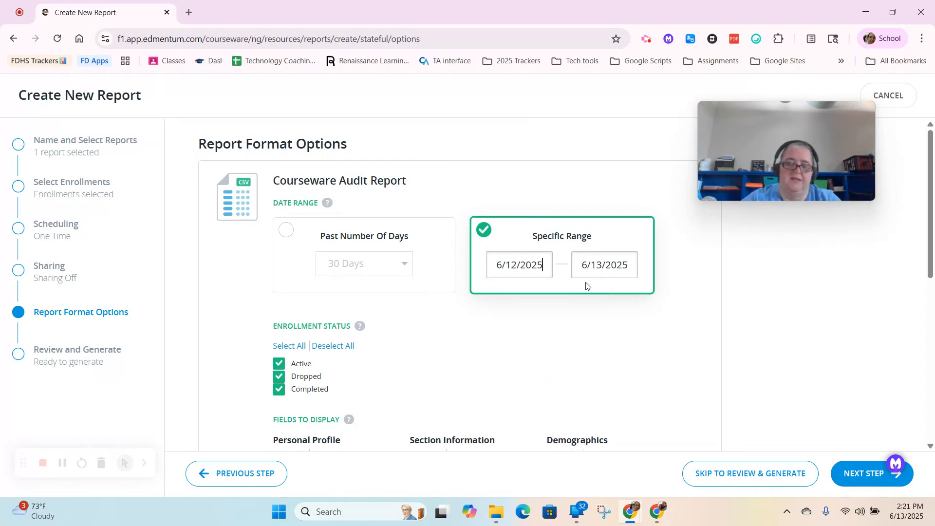
# Step: Limit the report's enrollment status to Active only
pyautogui.scroll(-5, 619, 279)
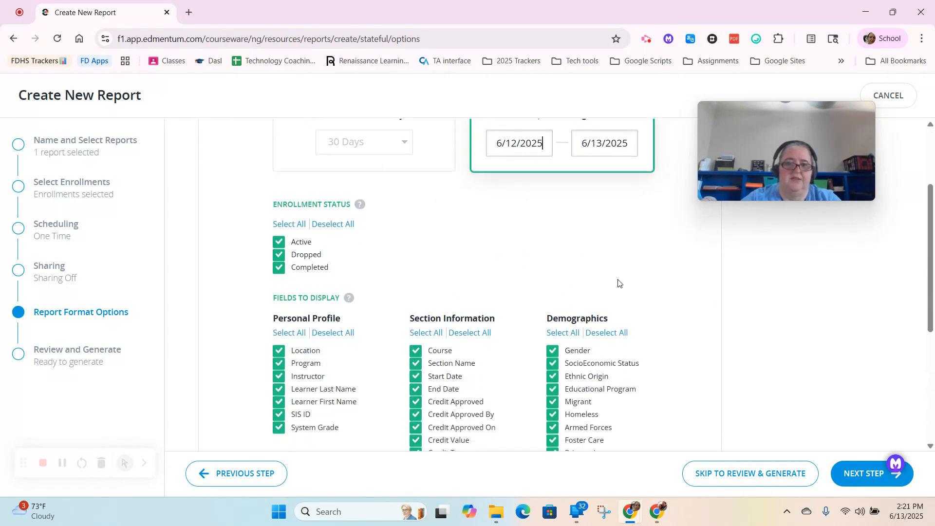
pyautogui.scroll(2, 617, 279)
pyautogui.scroll(-3, 413, 273)
pyautogui.scroll(2, 414, 275)
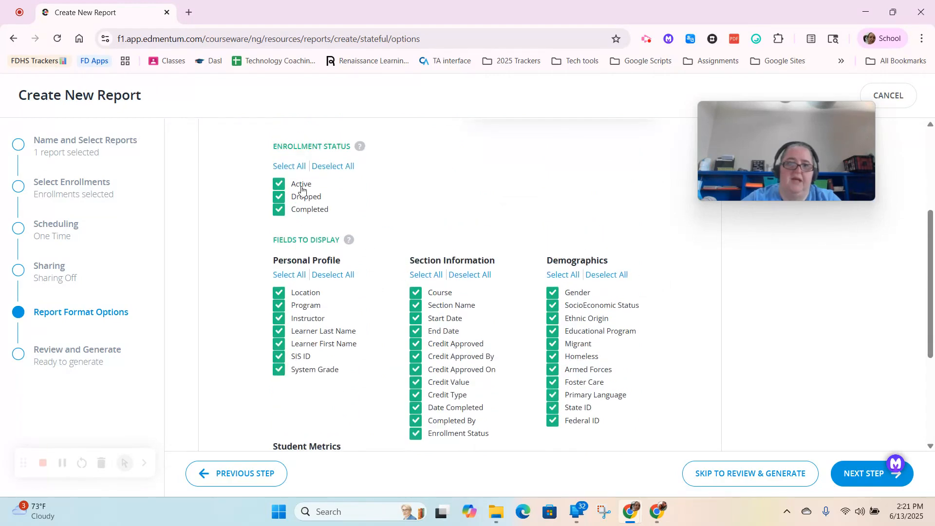
pyautogui.click(340, 167)
# Step: Restrict the Personal Profile fields to Learner Last Name and Learner First Name
pyautogui.scroll(-3, 335, 220)
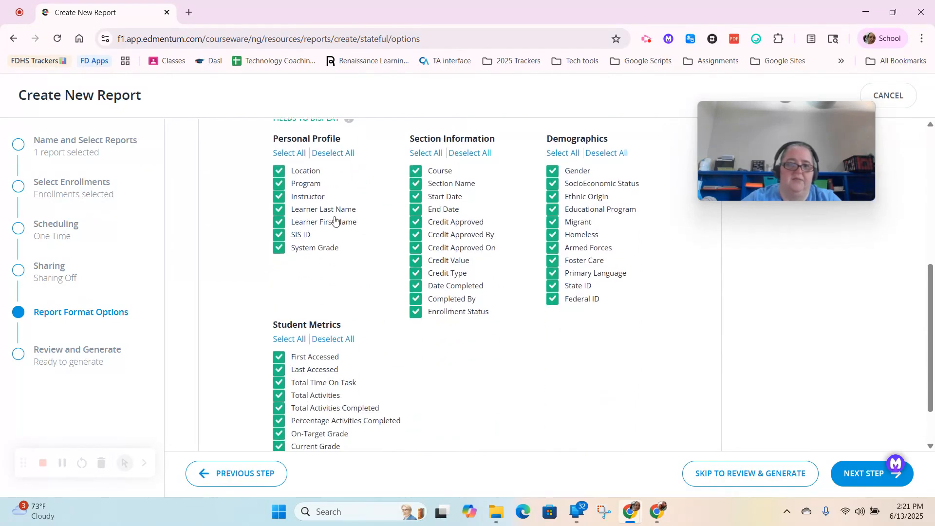
pyautogui.click(337, 158)
pyautogui.click(279, 210)
pyautogui.click(279, 223)
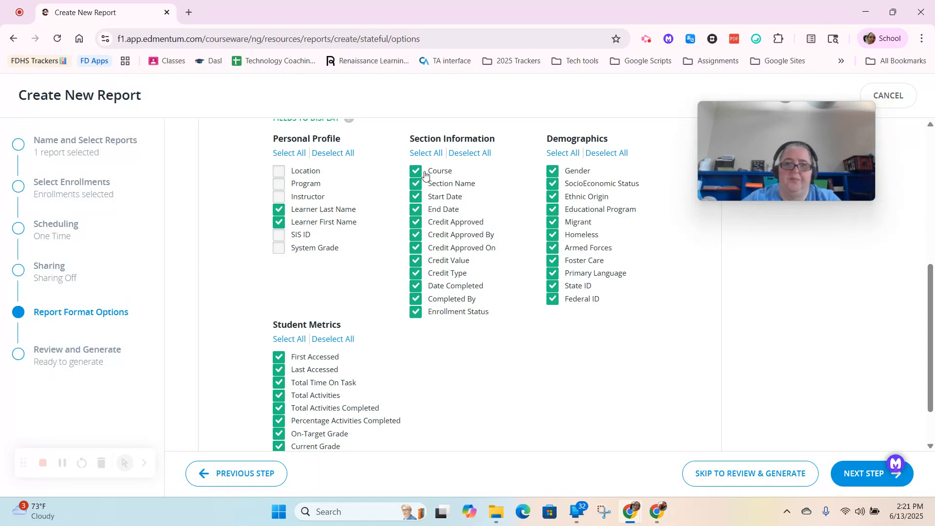
# Step: Keep only Section Name in the Section Information fields and deselect all Demographics fields
pyautogui.click(466, 155)
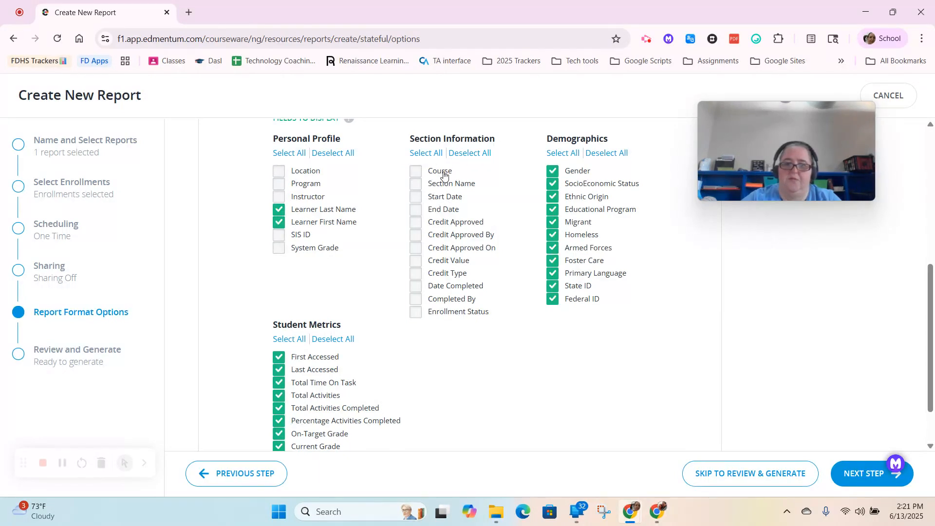
pyautogui.click(450, 186)
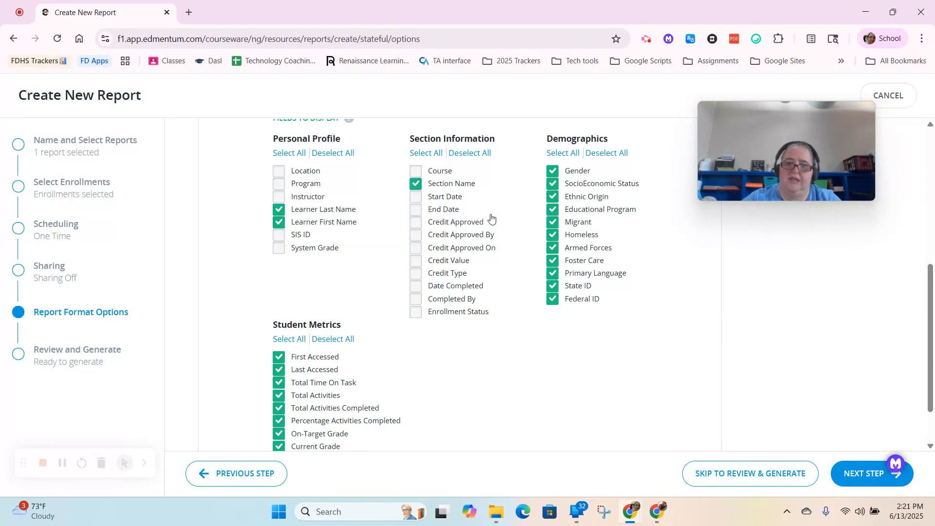
pyautogui.click(617, 156)
# Step: Restrict the Student Metrics fields to Total Activities and Total Activities Completed
pyautogui.scroll(-1, 317, 271)
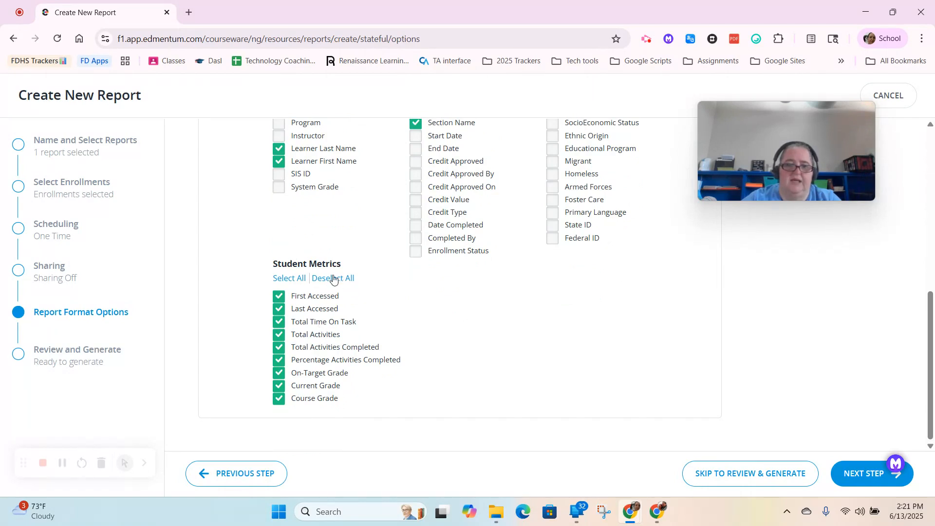
pyautogui.click(333, 279)
pyautogui.click(278, 339)
pyautogui.click(309, 350)
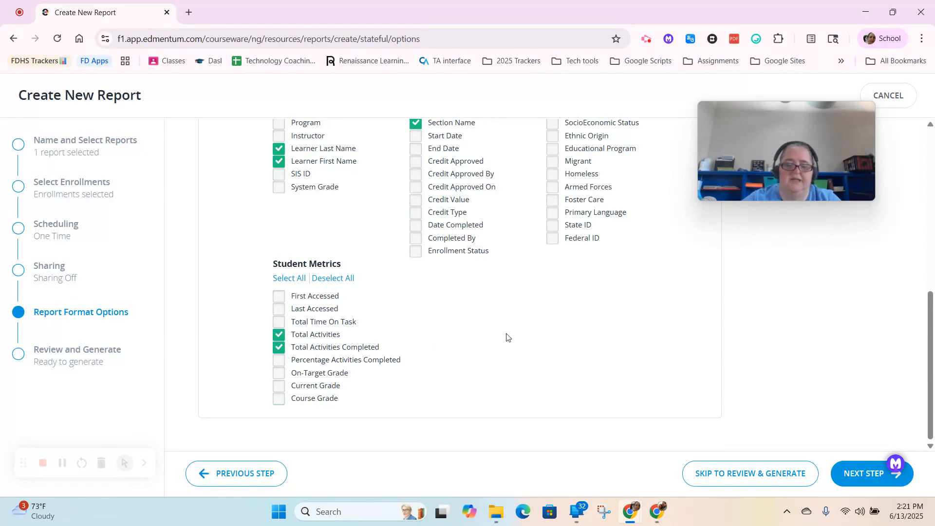
# Step: Set the end date of the report's specific date range to 6/12/2025
pyautogui.scroll(4, 506, 337)
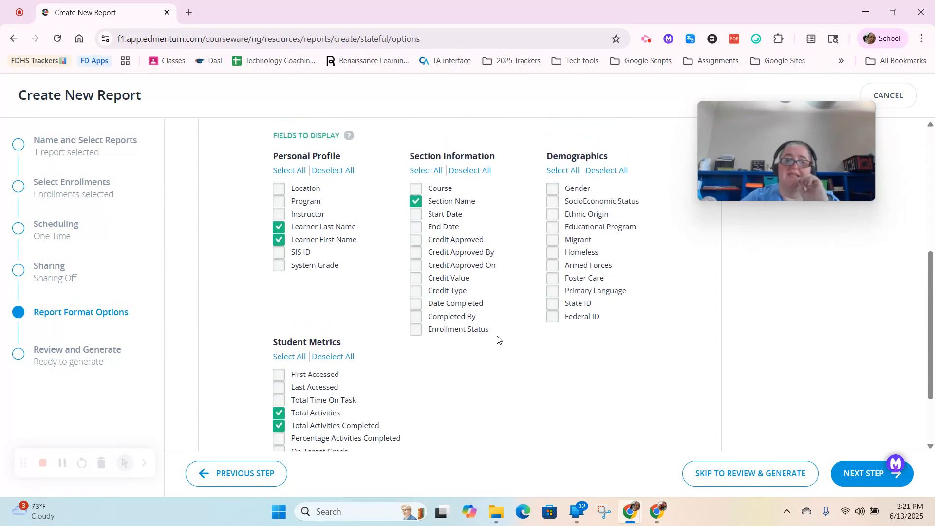
pyautogui.scroll(3, 497, 335)
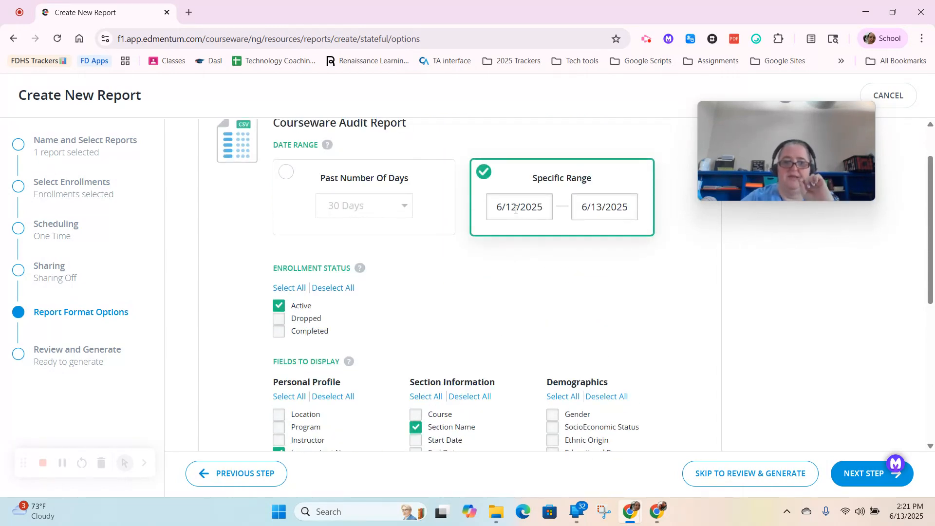
pyautogui.click(598, 209)
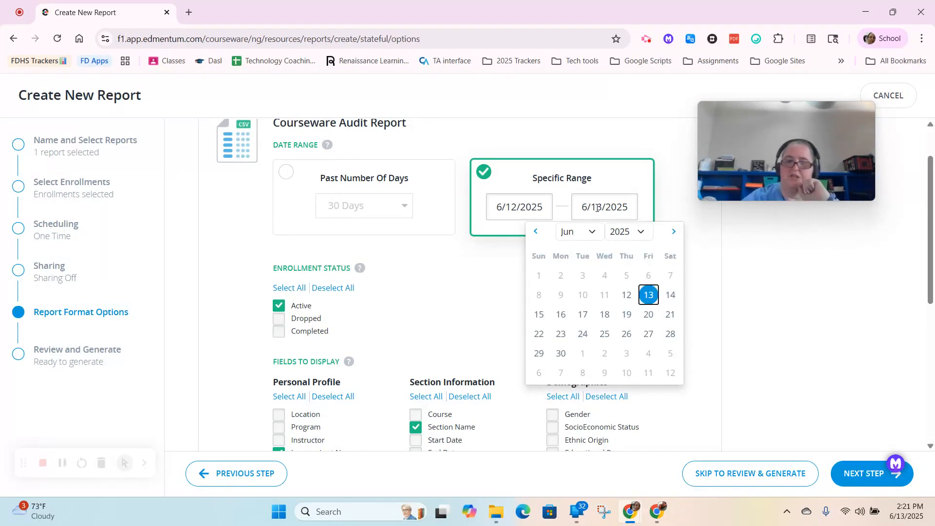
pyautogui.click(627, 295)
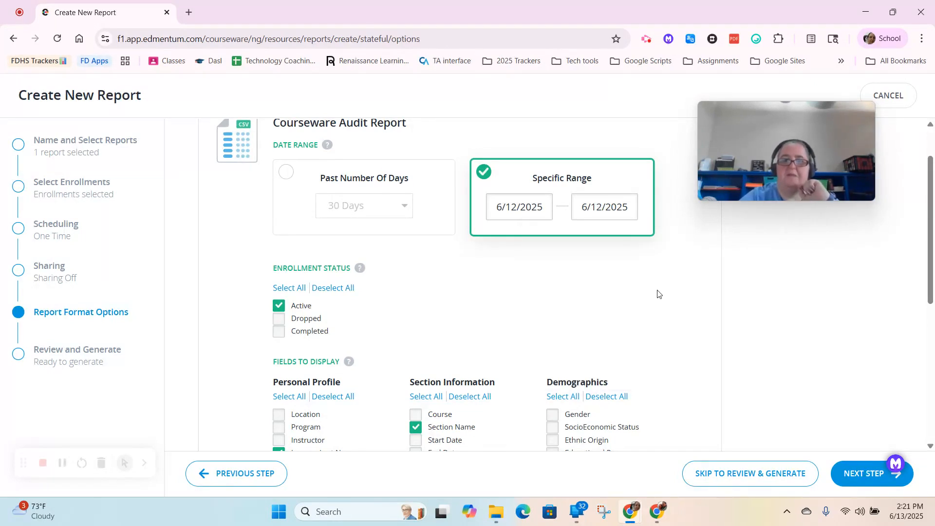
# Step: Generate the configured report and download the Courseware Audit Report file from the Lessons Practice entry
pyautogui.click(854, 476)
pyautogui.click(559, 228)
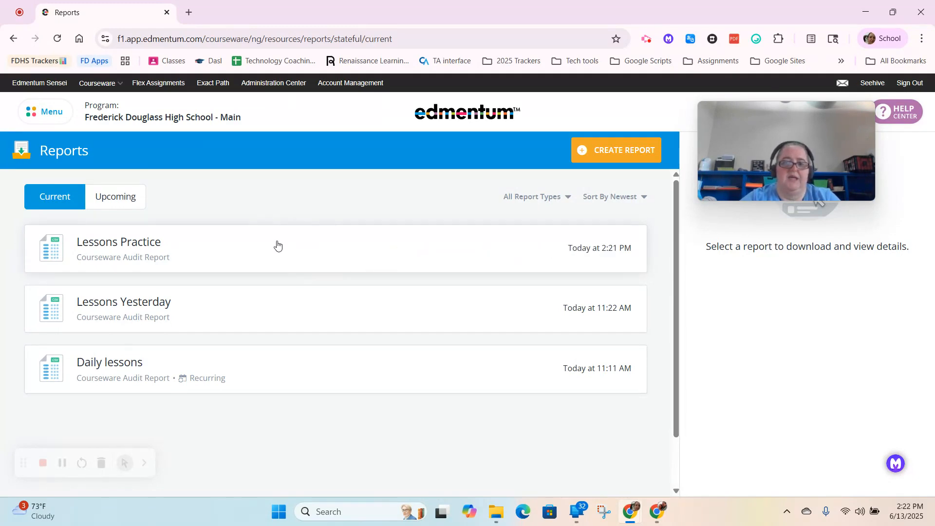
pyautogui.click(304, 244)
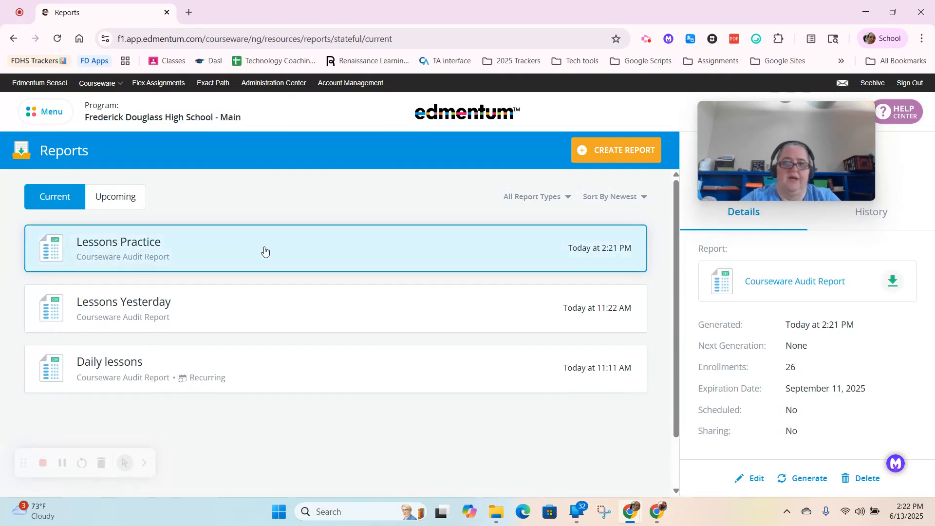
pyautogui.click(896, 282)
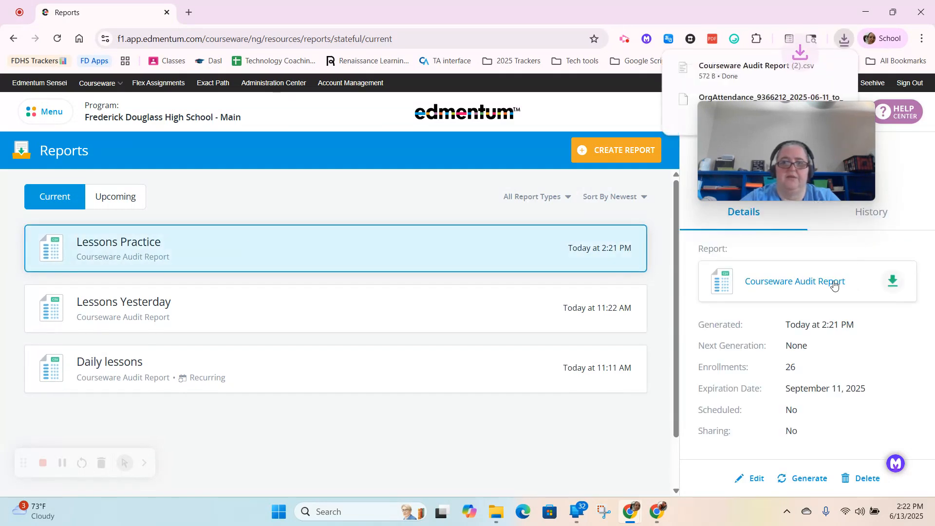
# Step: Create a blank Google Sheets spreadsheet in a new browser tab using sheet.new
pyautogui.click(189, 12)
pyautogui.write('she')
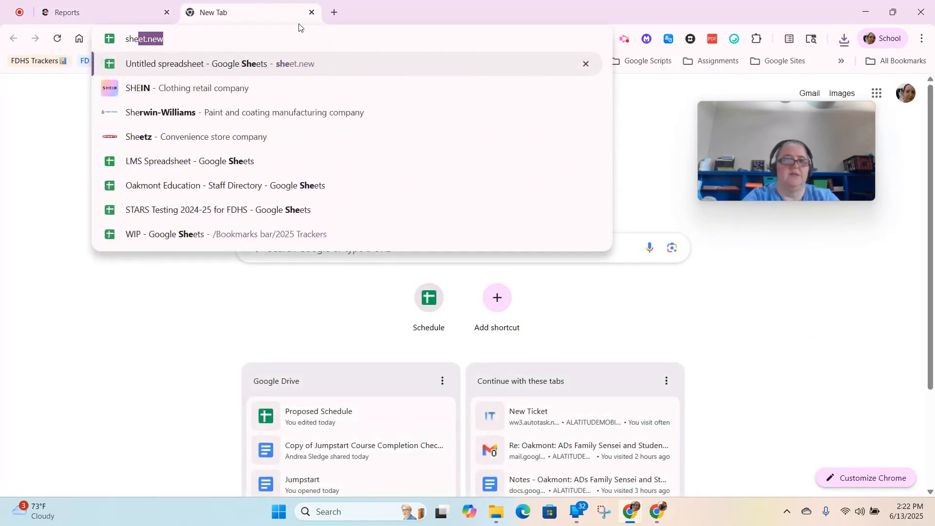
pyautogui.press('Return')
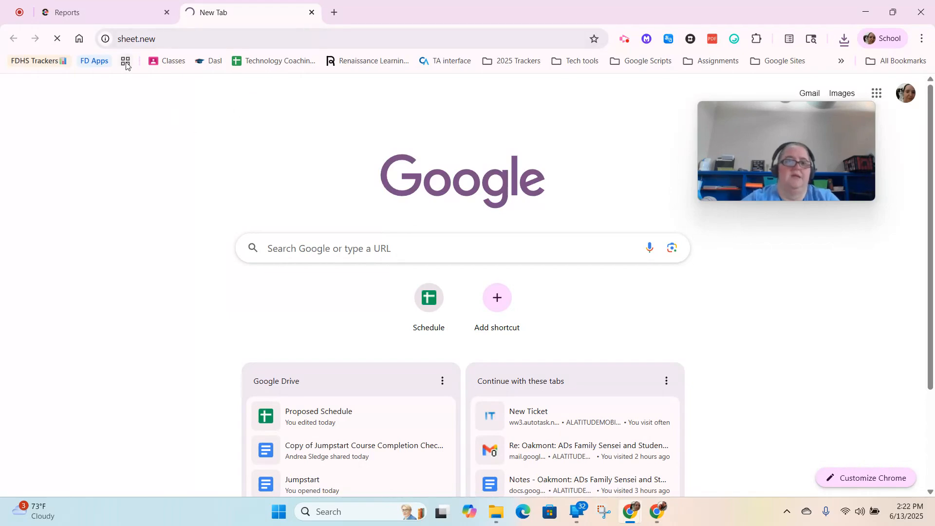
# Step: Upload Courseware Audit Report (2).csv from the computer for import into the blank spreadsheet
pyautogui.click(43, 101)
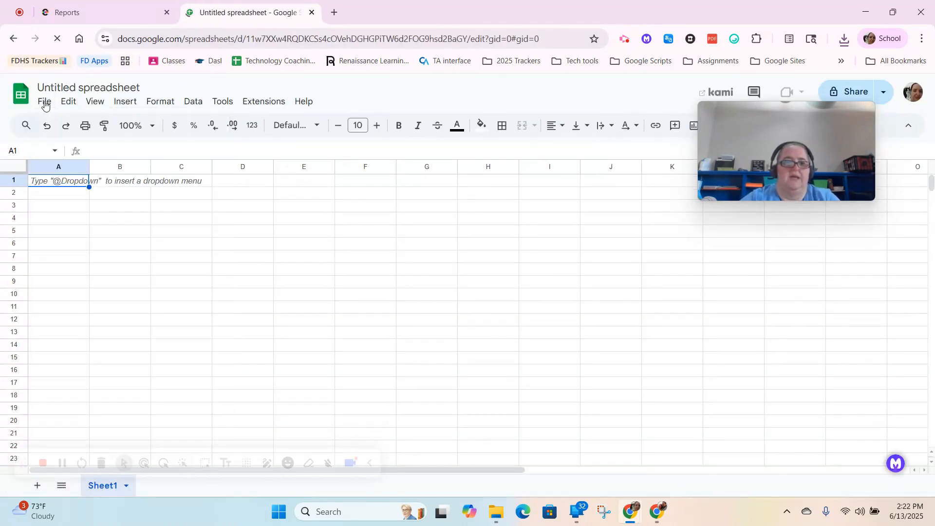
pyautogui.click(44, 102)
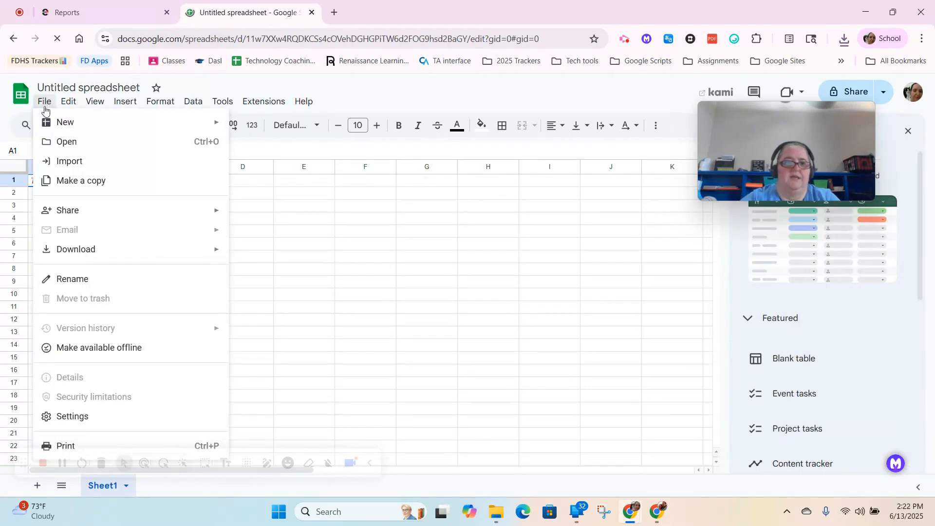
pyautogui.click(72, 161)
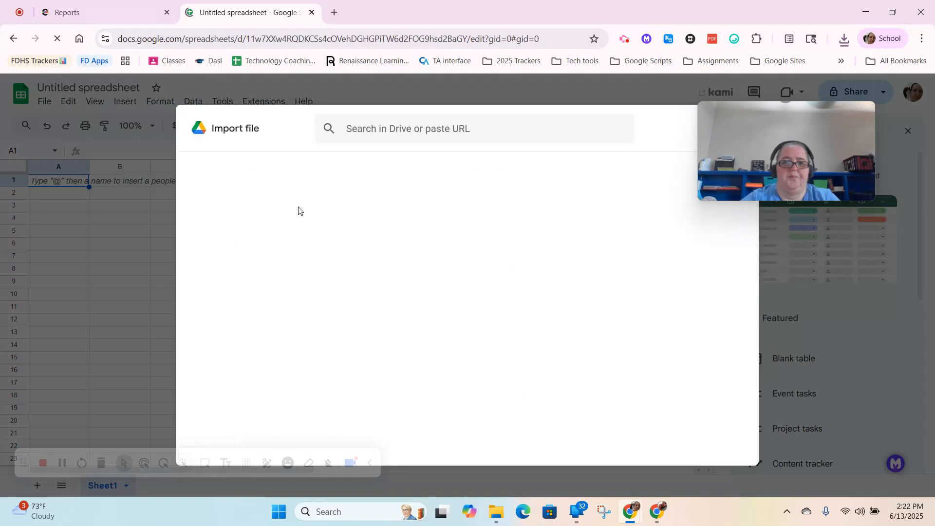
pyautogui.click(391, 161)
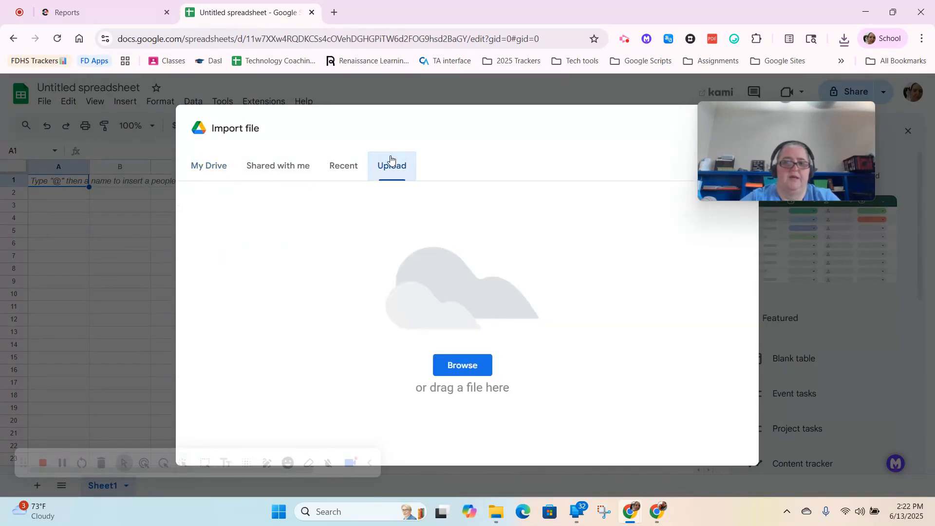
pyautogui.click(458, 367)
pyautogui.doubleClick(182, 161)
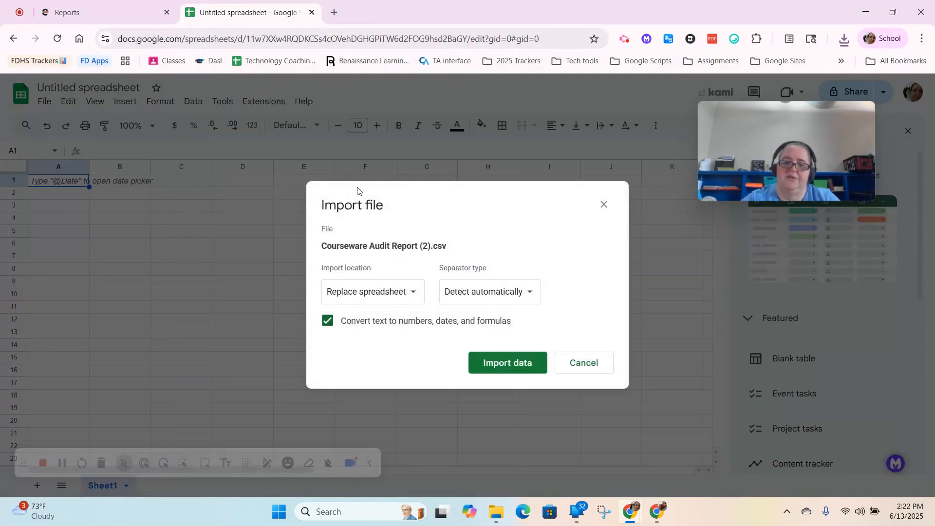
# Step: Import the uploaded CSV data with the import location set to Insert new sheet(s)
pyautogui.click(369, 292)
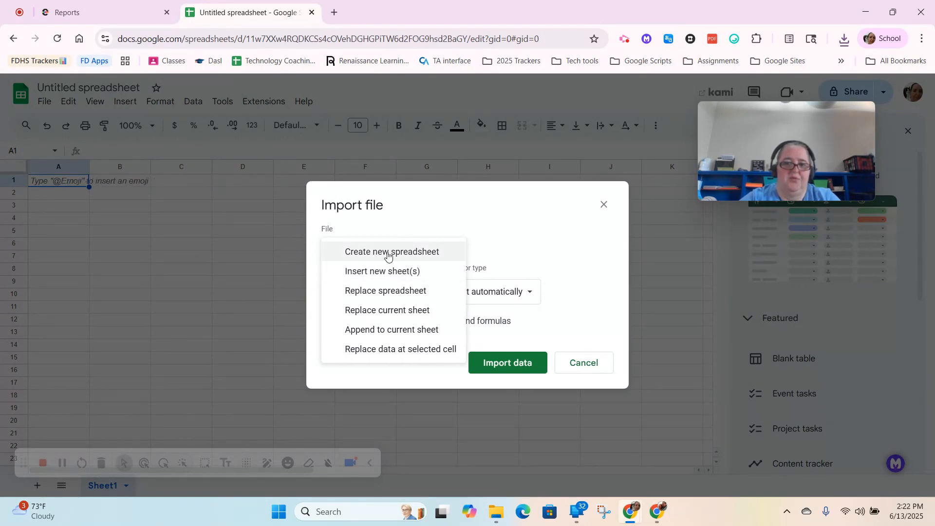
pyautogui.click(411, 274)
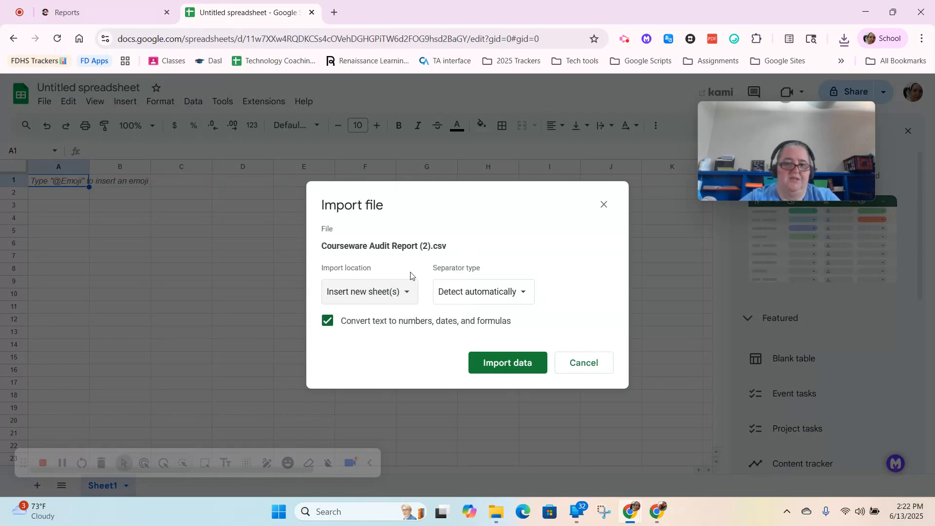
pyautogui.click(501, 364)
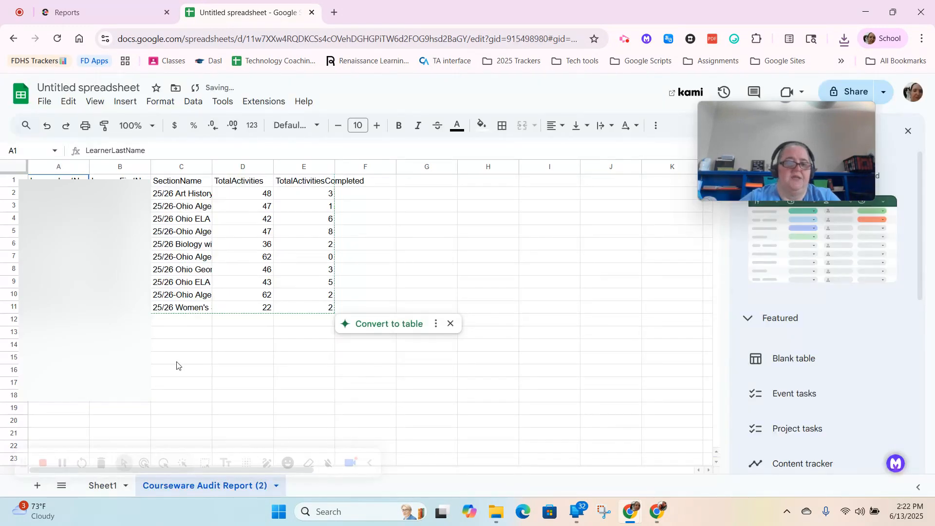
# Step: Select the TotalActivitiesCompleted values in E2:E11 to check the completed activities and their sum
pyautogui.click(182, 360)
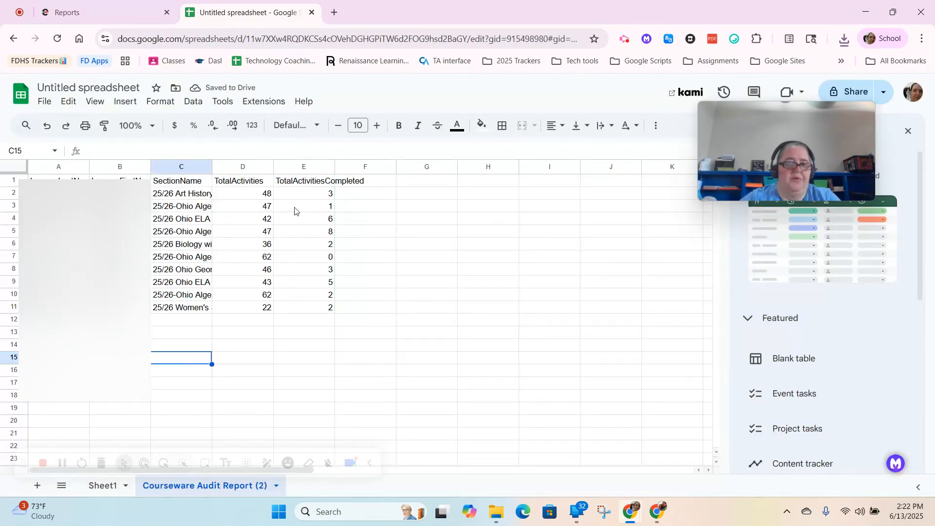
pyautogui.moveTo(304, 200); pyautogui.dragTo(309, 311)
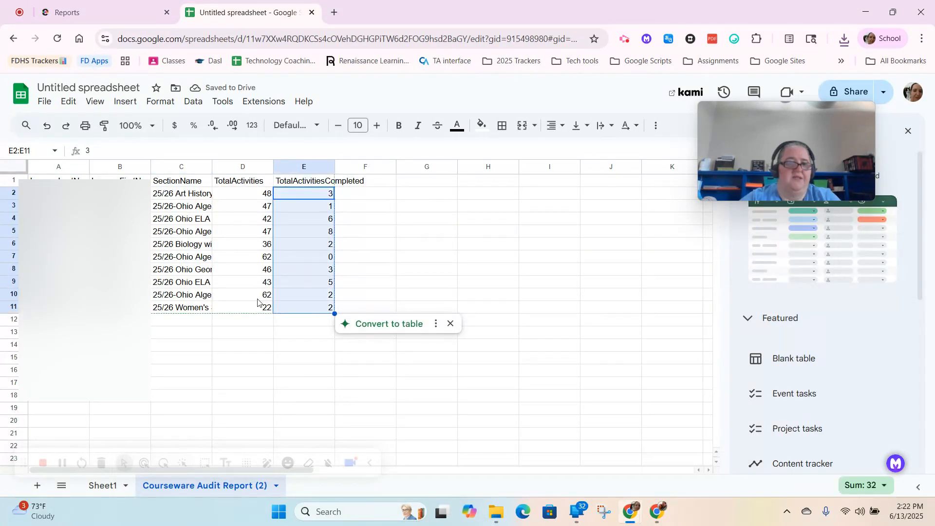